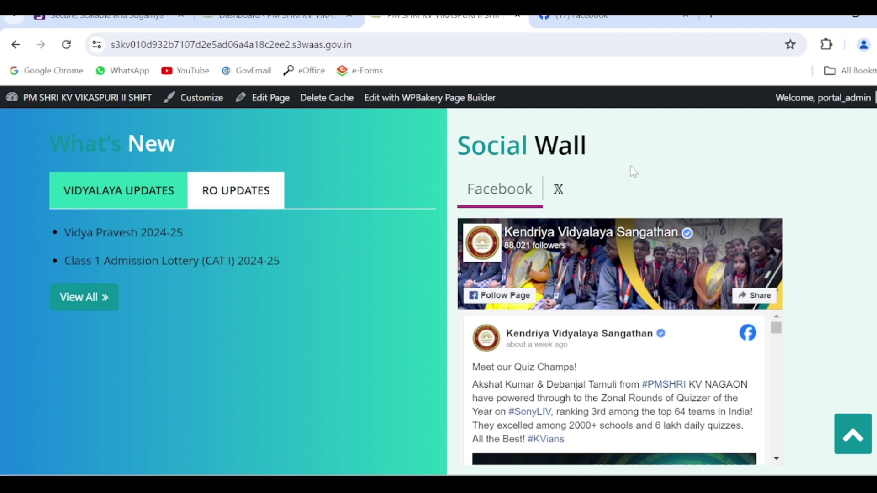
- Open the school homepage in the WPBakery front-end editor from the admin bar
click(421, 98)
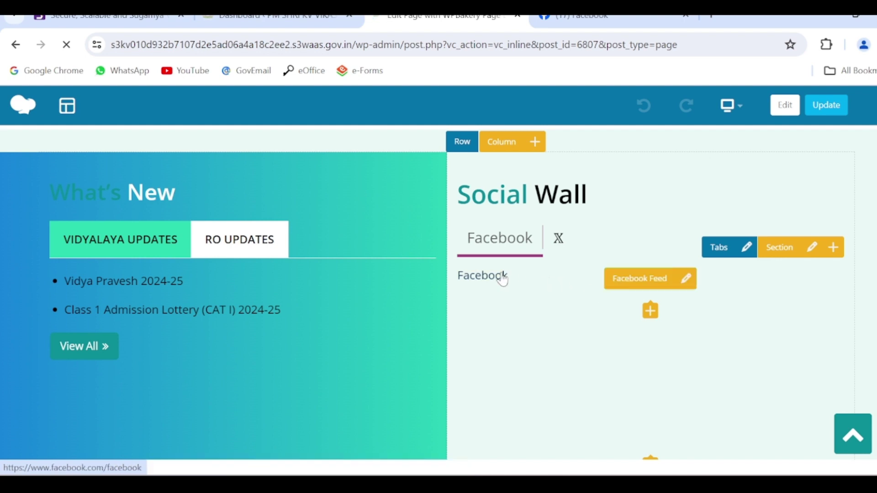
- Open the Facebook Feed element's settings and select the /KVSHQ/ page ID for replacement
click(688, 281)
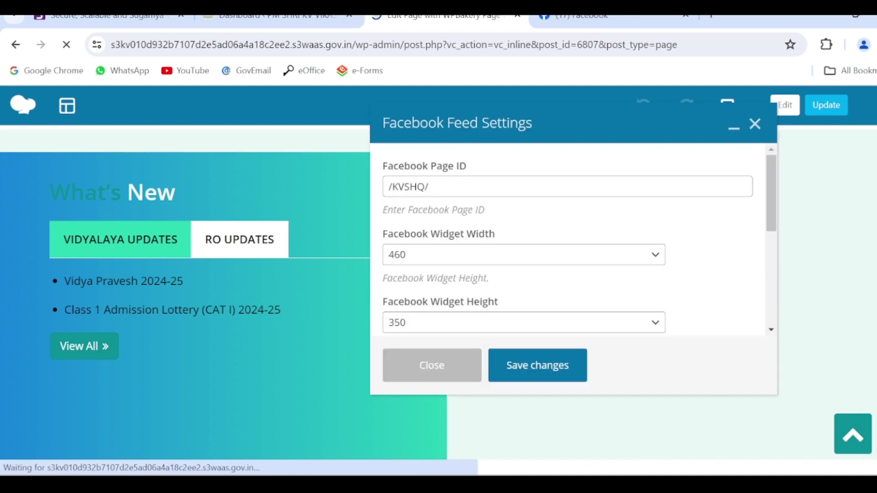
click(428, 186)
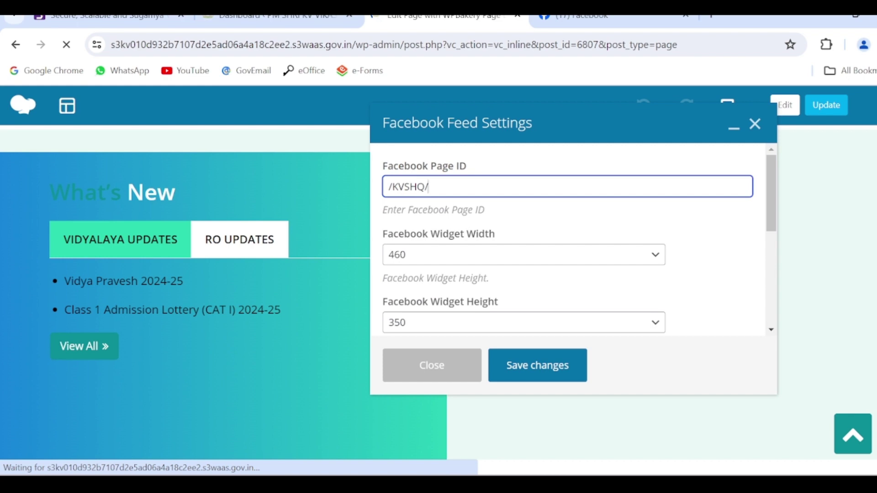
key(shift+Left)
key(shift+Left)
key(shift+Left)
key(shift+Left)
key(shift+Left)
key(shift+Left)
key(shift+Left)
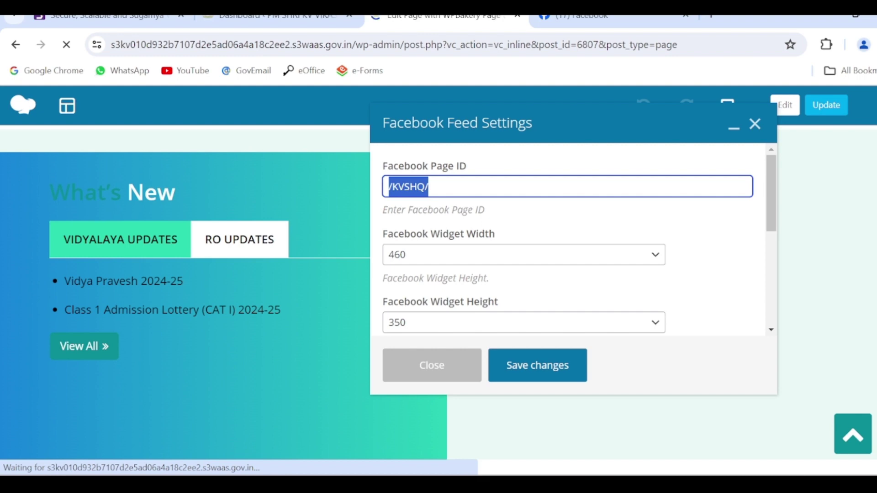
- On the PM SHRI KV VIKASPURI-Second Shift Facebook page, copy the numeric id from the address bar
click(604, 25)
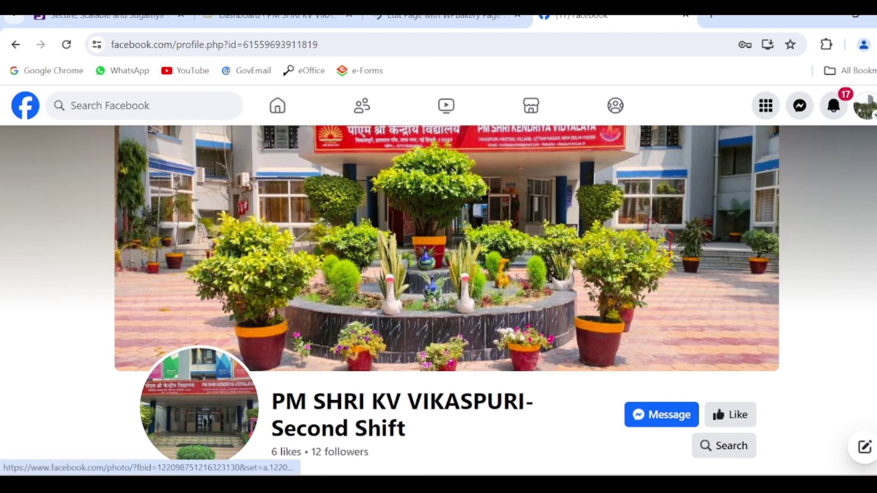
drag(112, 46, 332, 58)
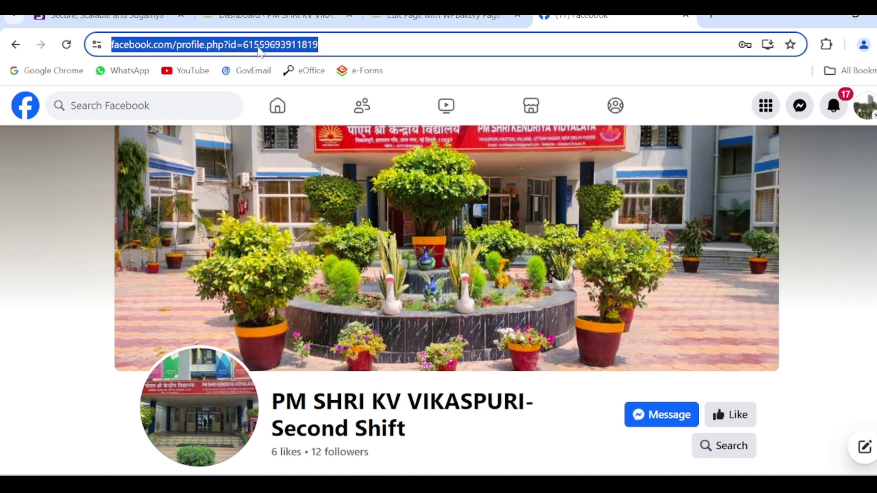
key(End)
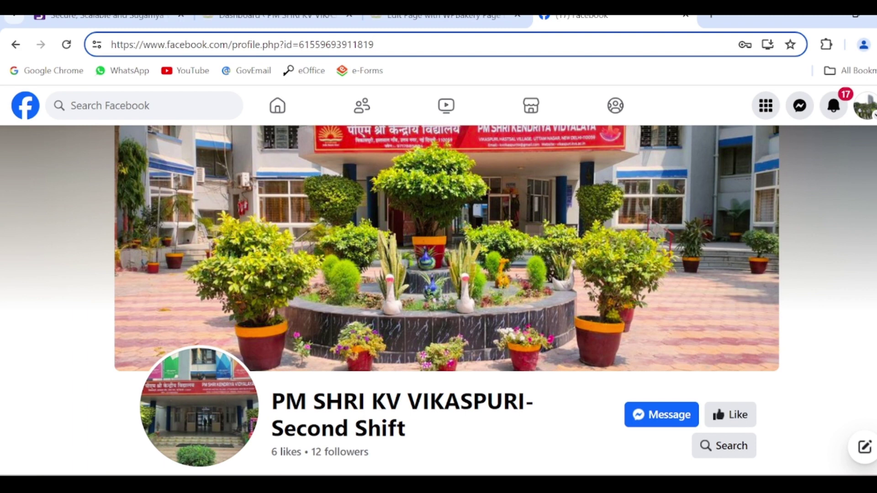
drag(300, 45, 374, 44)
key(ctrl+c)
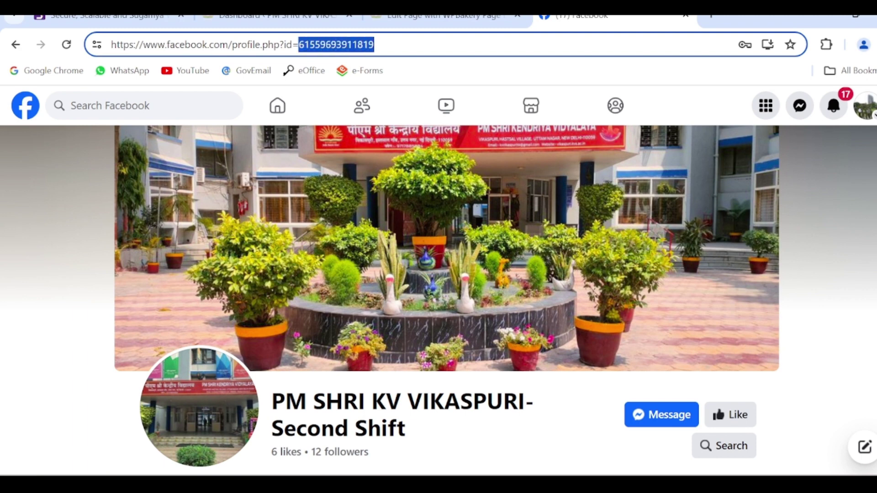
- Replace KVSHQ in the Facebook Page ID field with the school's pasted numeric page id
click(448, 19)
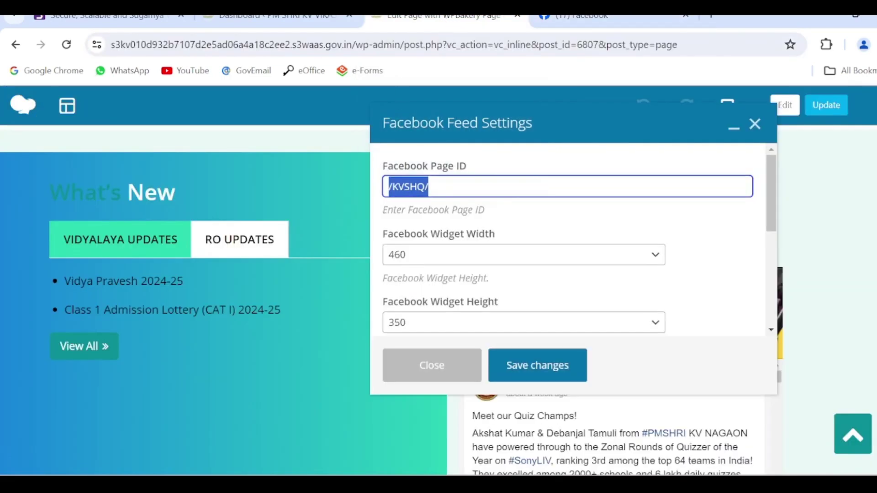
click(424, 186)
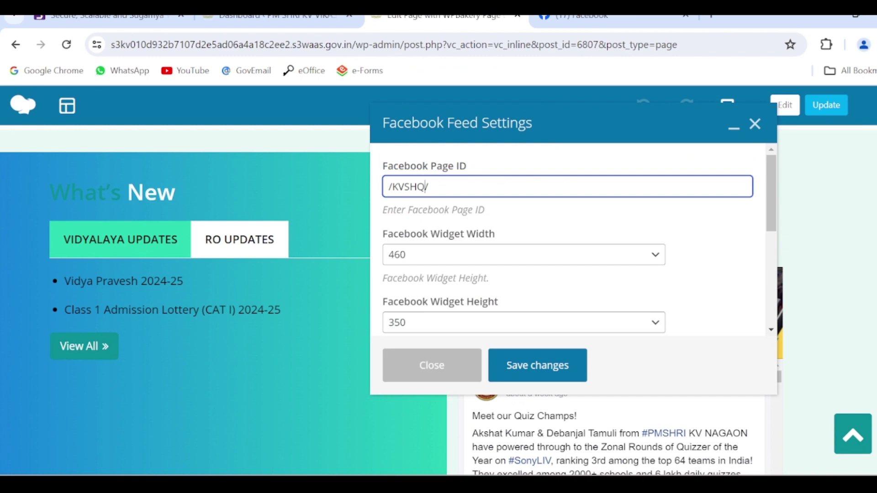
key(BackSpace)
key(BackSpace)
key(BackSpace)
key(BackSpace)
key(BackSpace)
key(ctrl+v)
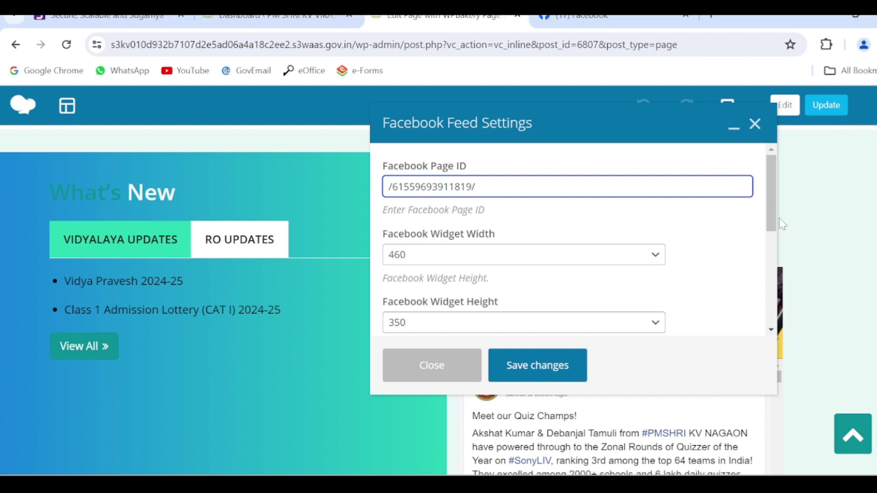
- Save the Facebook Feed settings, close the dialog and Update the homepage
drag(772, 216, 766, 294)
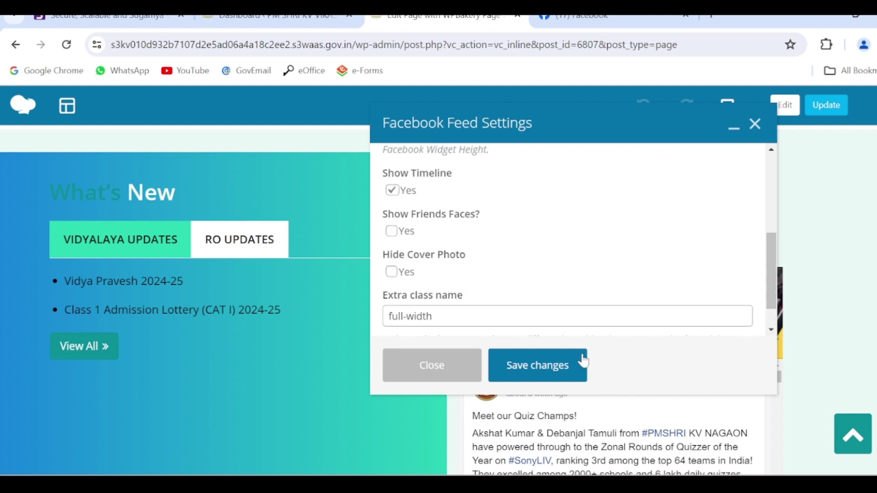
click(560, 365)
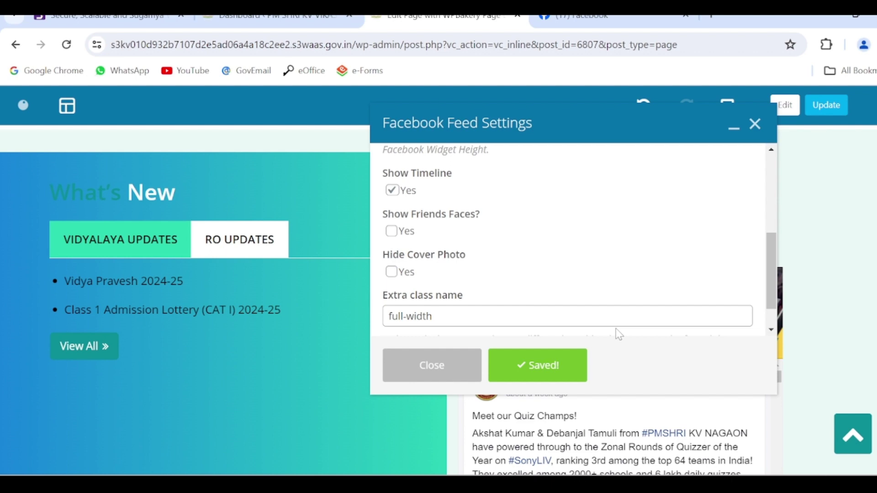
click(755, 125)
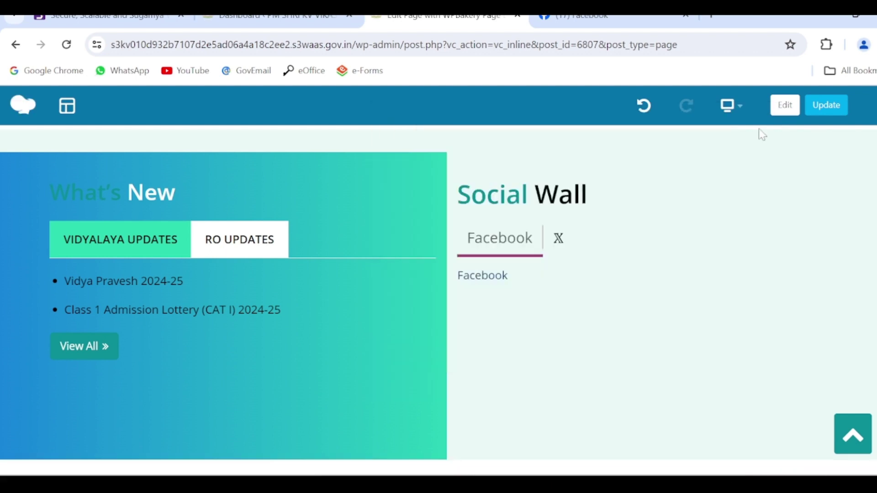
click(826, 112)
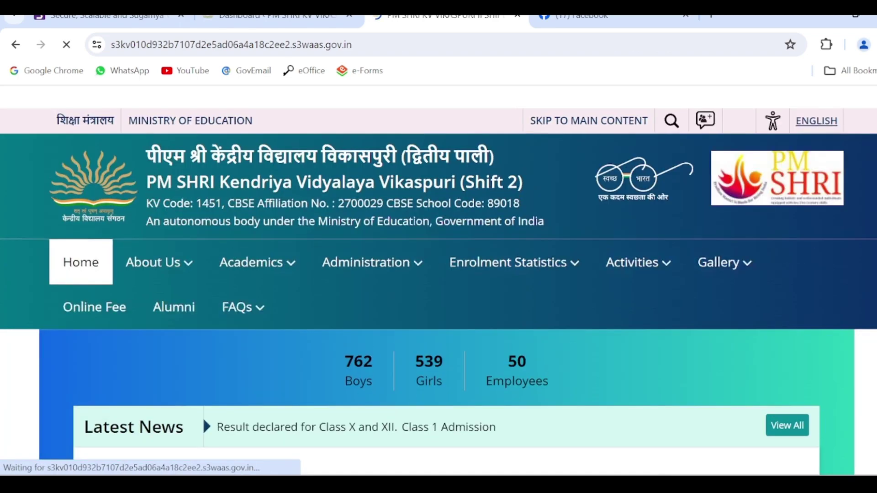
scroll(202, 264, down, 20)
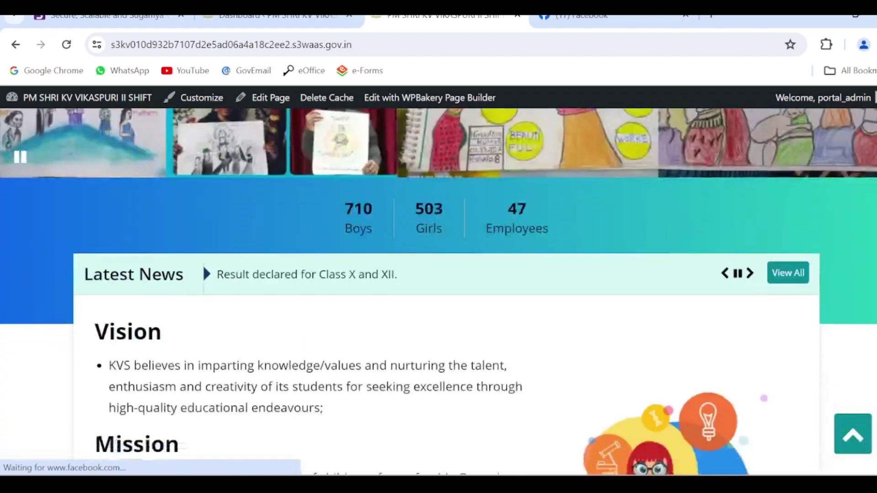
scroll(438, 291, down, 4)
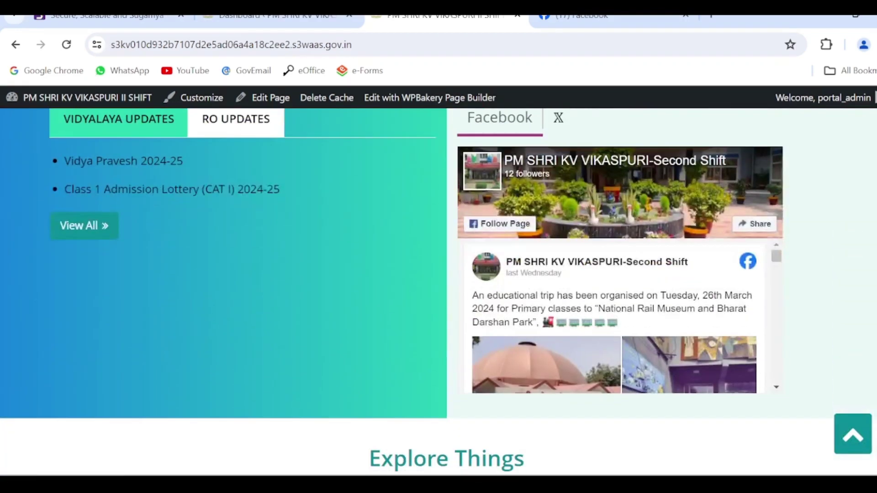
scroll(439, 292, up, 2)
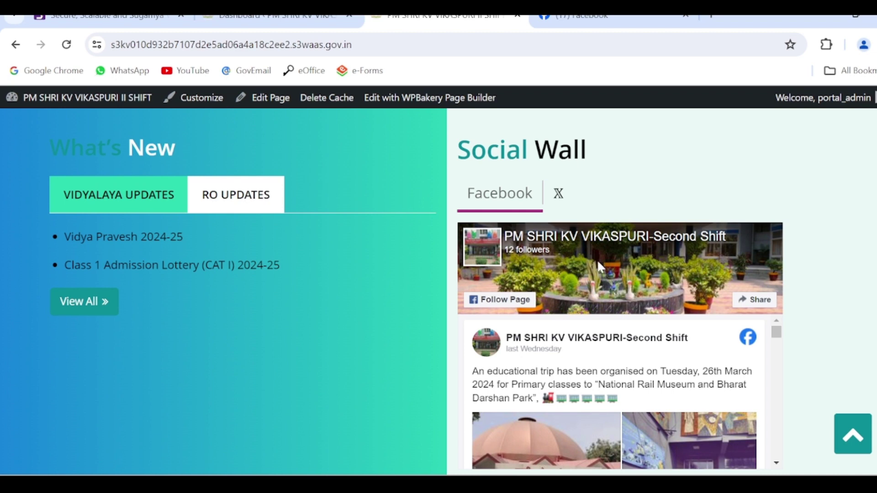
click(559, 199)
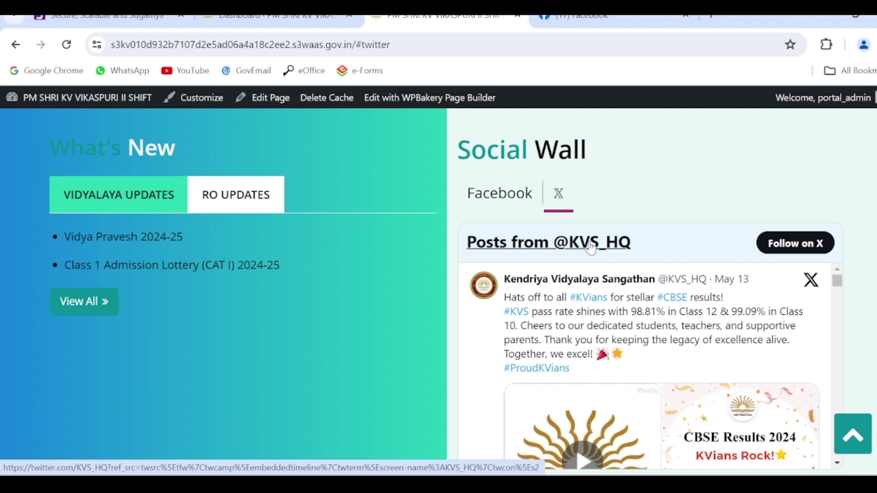
- In the WPBakery editor, switch the Social Wall to X and open the Twitter Feed settings
click(444, 98)
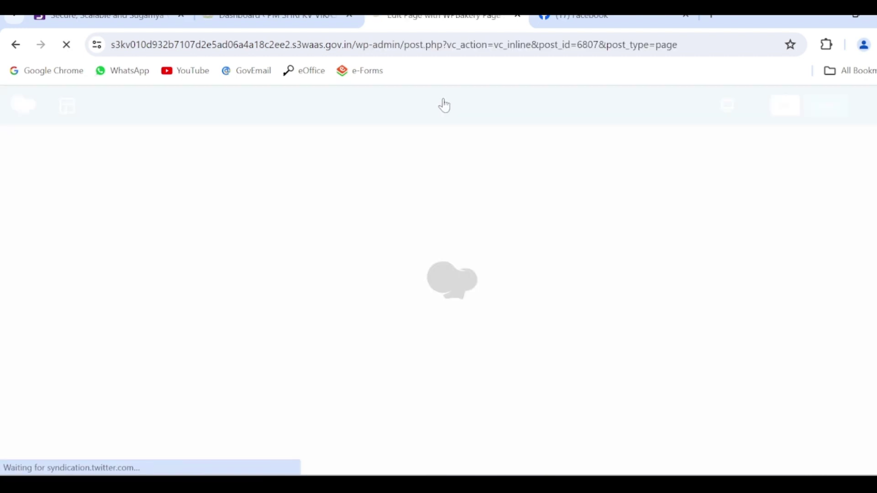
scroll(438, 297, down, 4)
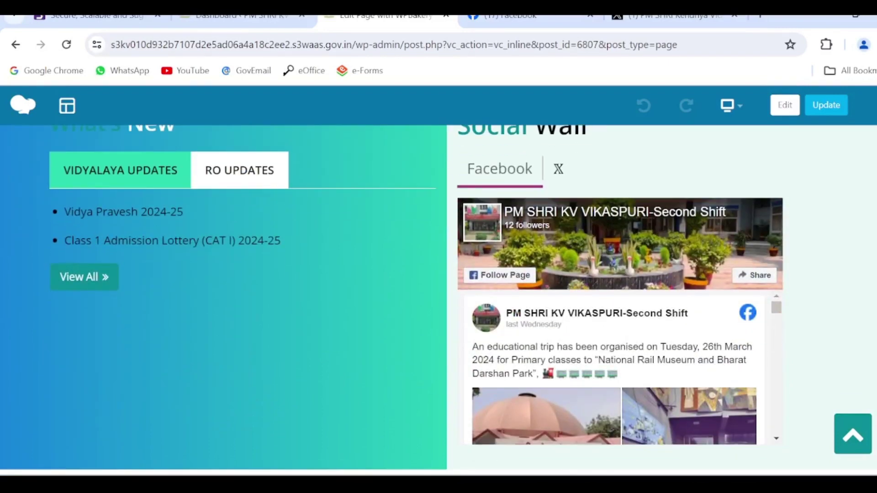
scroll(791, 253, up, 2)
scroll(791, 252, down, 1)
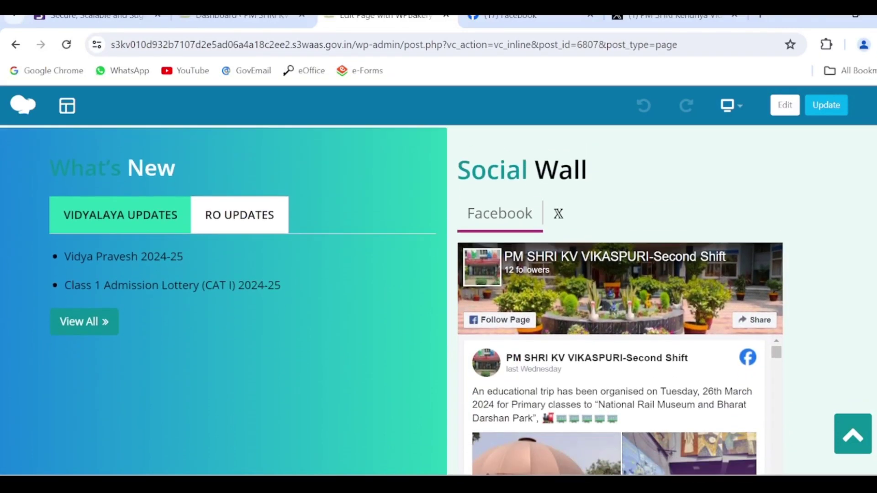
click(558, 221)
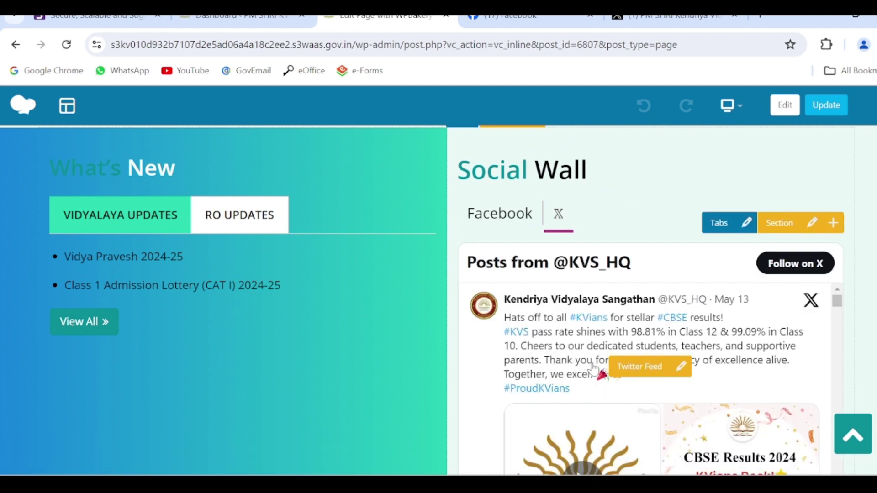
click(682, 367)
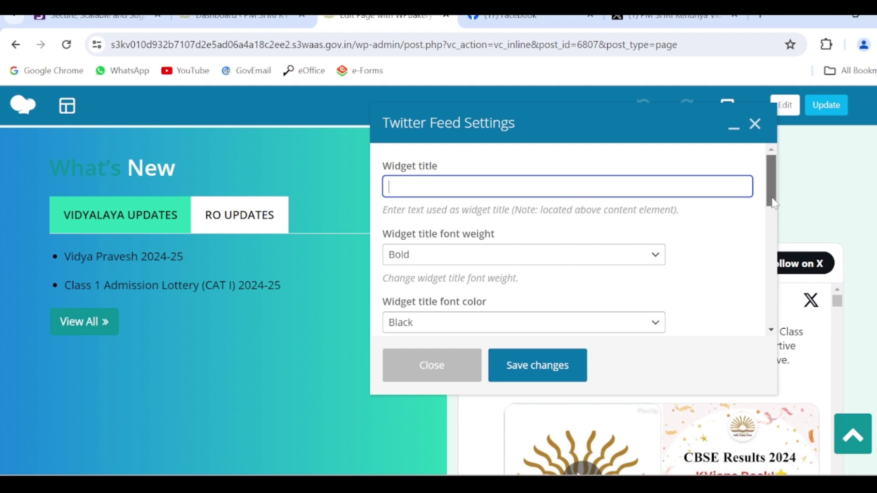
- Change the Twitter screen name from KVS_HQ to KVikaspuri, save the settings and Update the page
drag(772, 205, 772, 246)
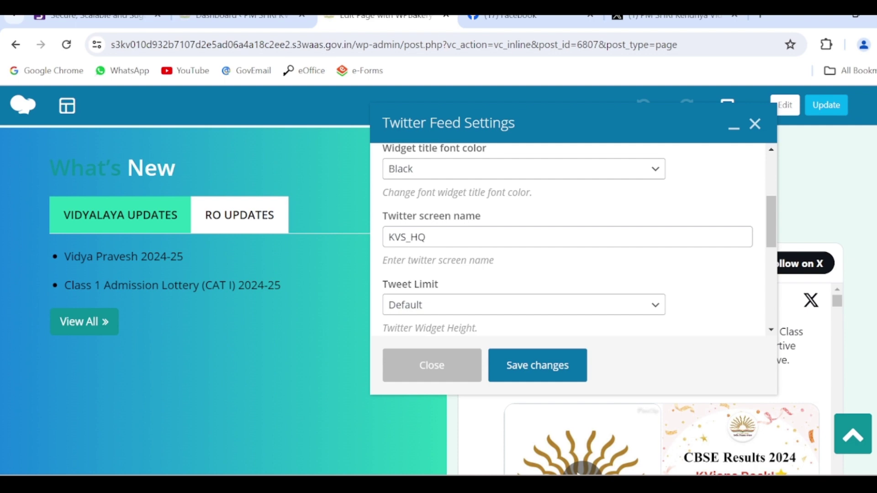
click(457, 237)
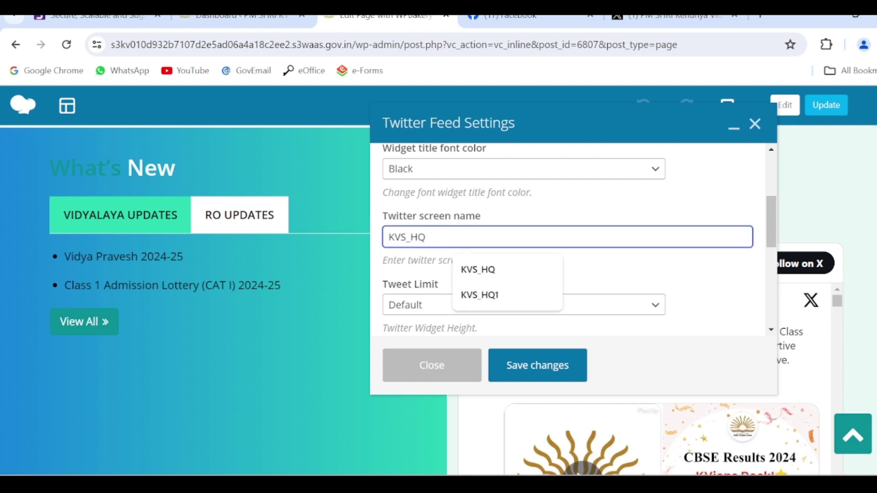
key(BackSpace)
key(BackSpace)
key(BackSpace)
key(BackSpace)
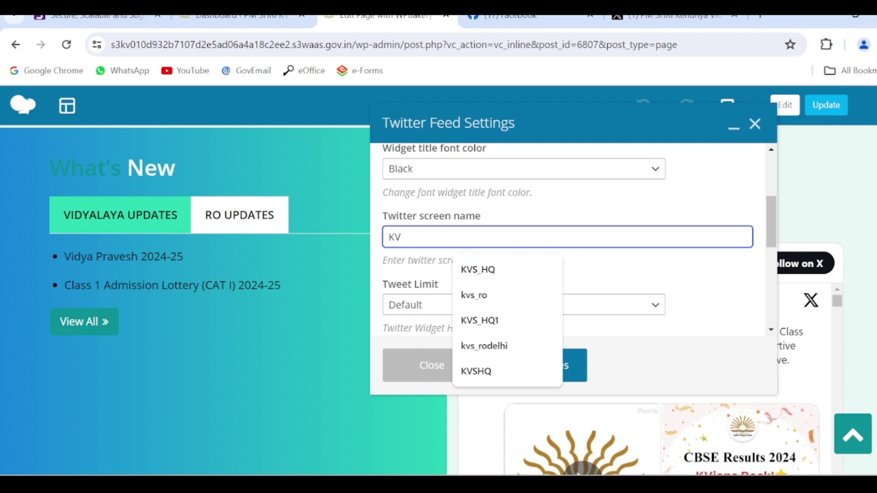
text(ikaspu)
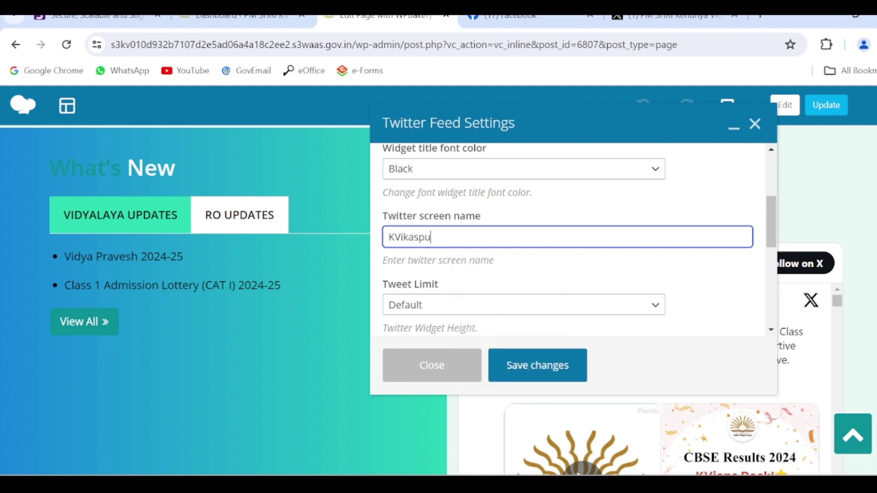
text(ri)
click(556, 378)
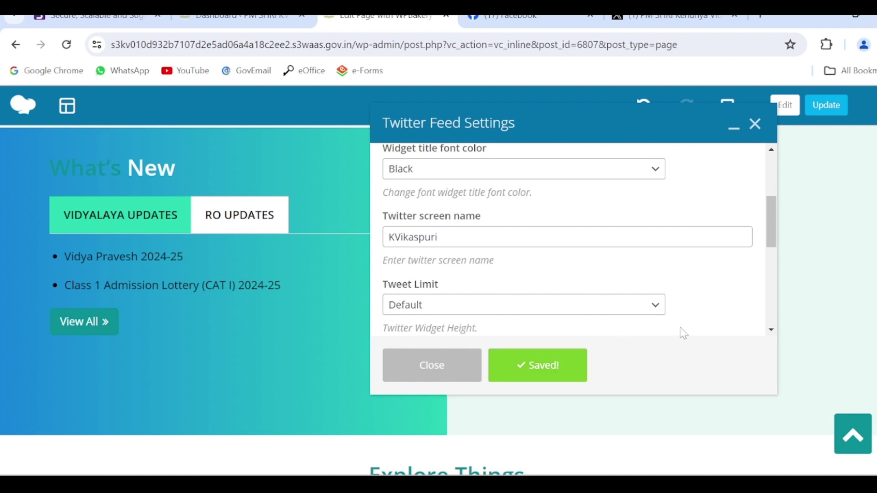
click(754, 124)
click(827, 106)
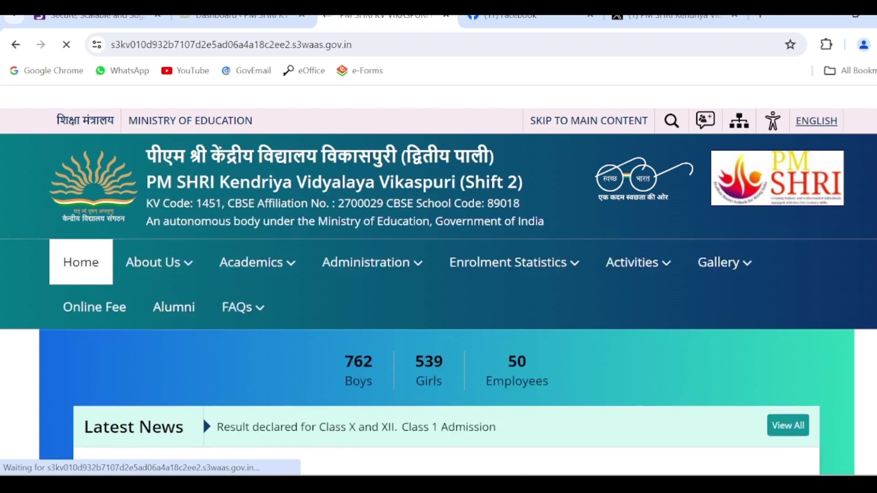
scroll(438, 292, down, 15)
scroll(439, 293, up, 5)
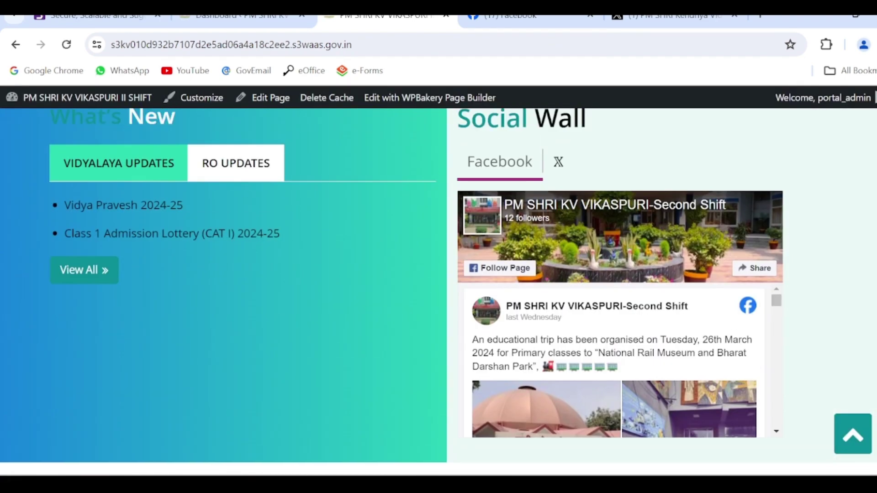
click(565, 169)
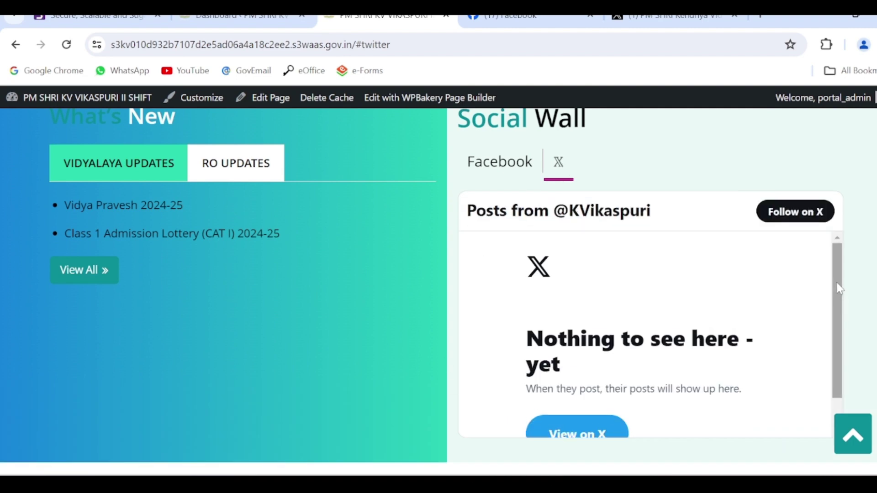
scroll(840, 288, down, 1)
scroll(842, 288, up, 1)
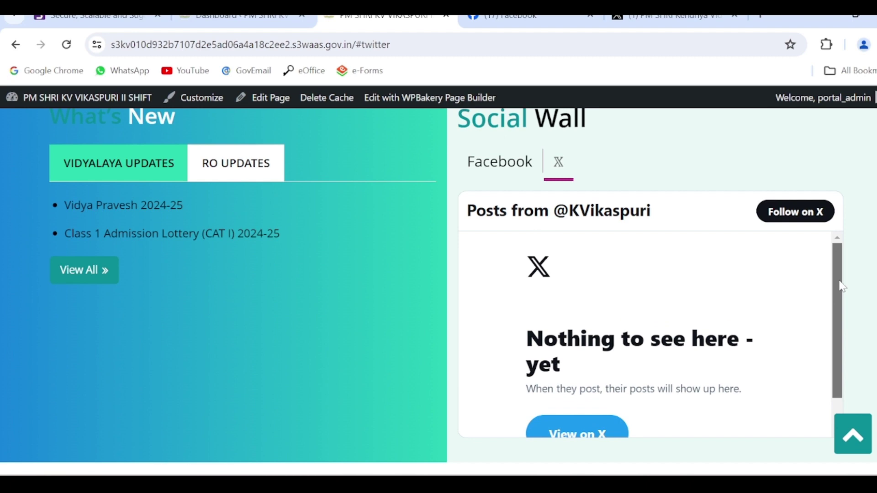